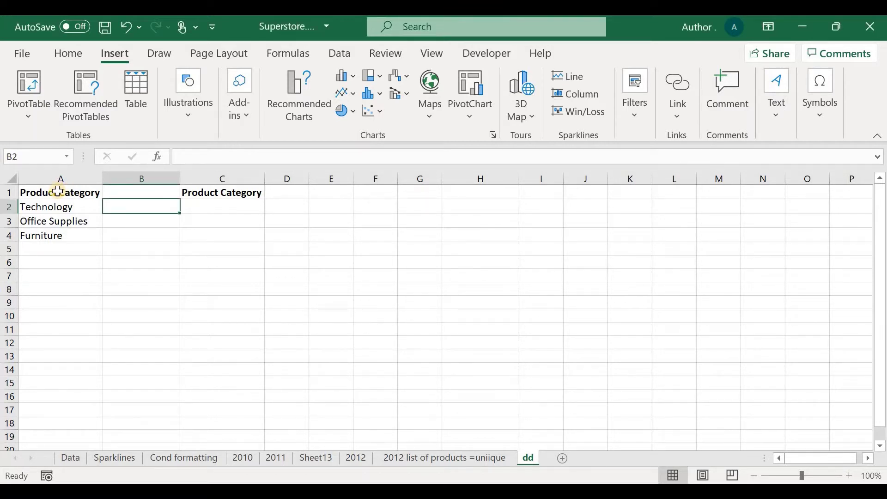
# - Convert the A1:A4 Product Category list into an Excel table with headers
pyautogui.moveTo(57, 191); pyautogui.dragTo(65, 233)
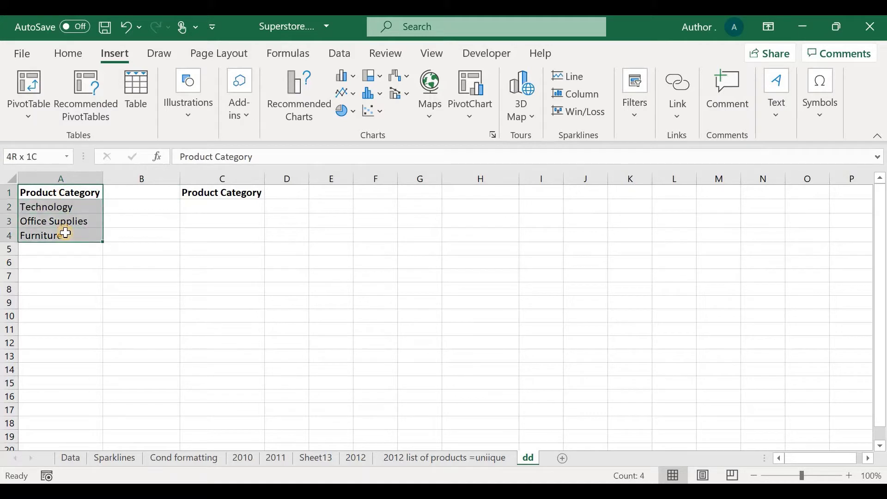
pyautogui.click(134, 90)
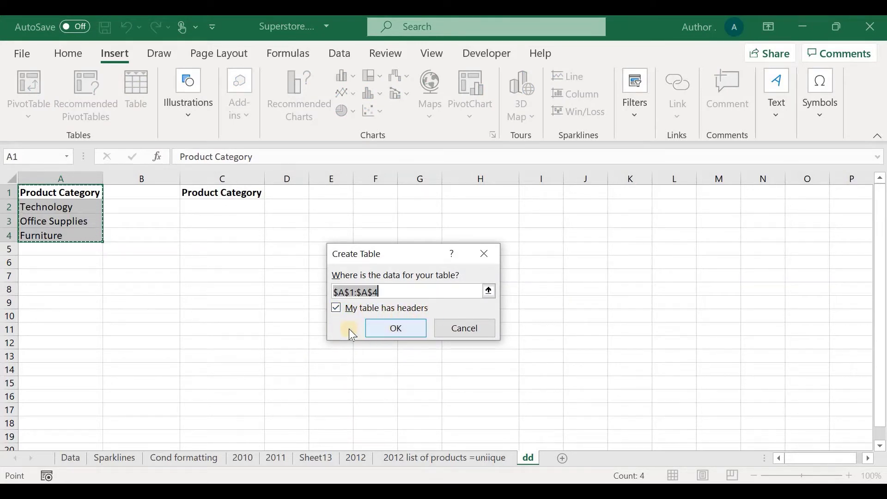
pyautogui.click(397, 330)
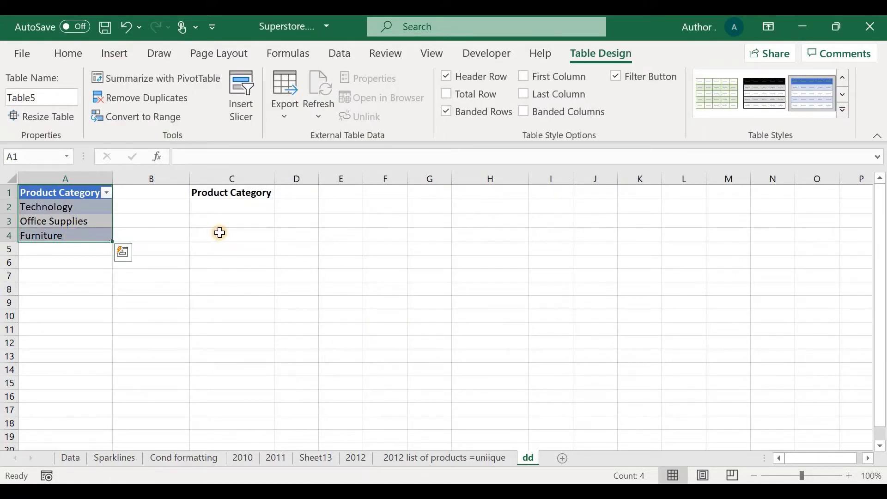
# - Select cells C2:C4 to hold the category drop-down
pyautogui.click(341, 206)
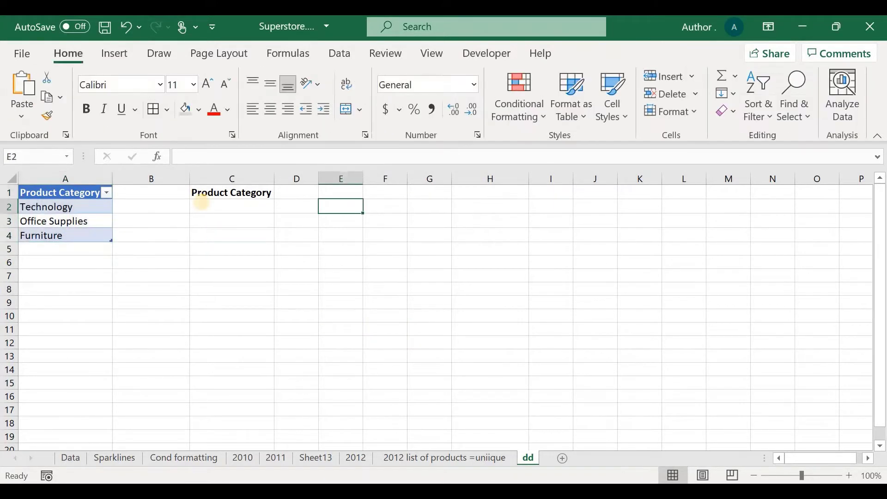
pyautogui.click(202, 204)
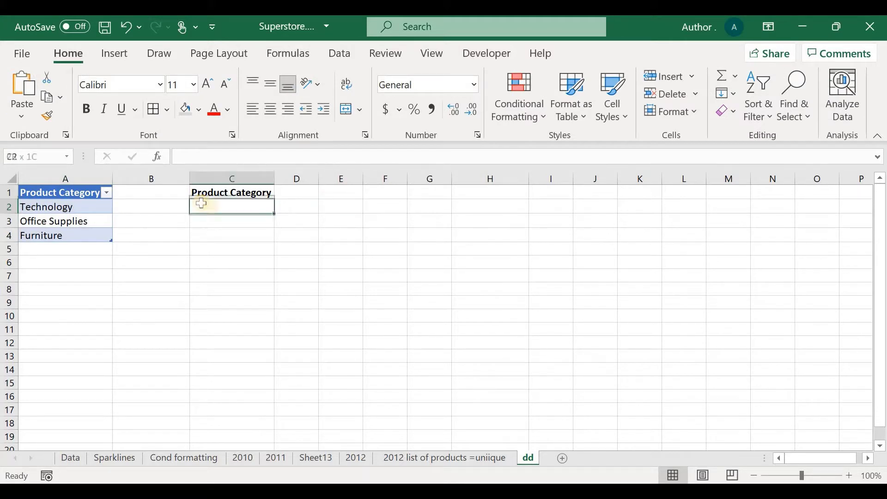
pyautogui.click(285, 206)
pyautogui.moveTo(221, 205); pyautogui.dragTo(223, 233)
# - Apply List data validation to C2:C4 with source =$A$2:$A$4
pyautogui.click(342, 53)
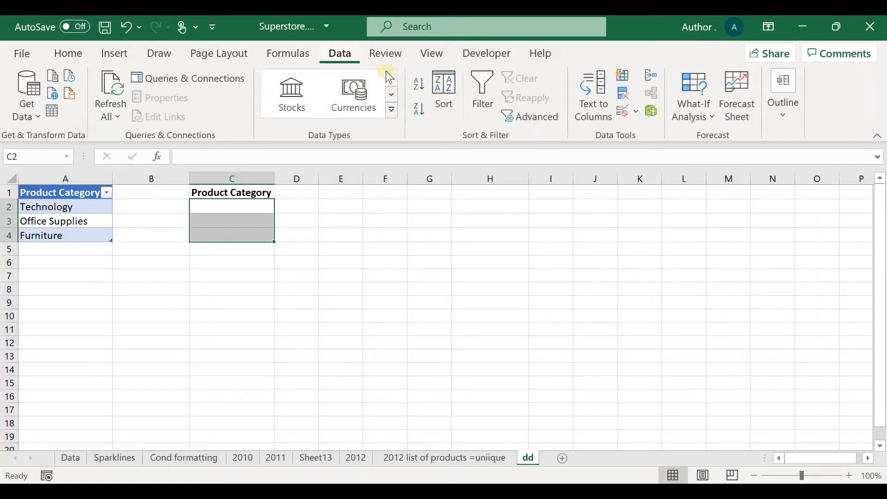
pyautogui.click(623, 113)
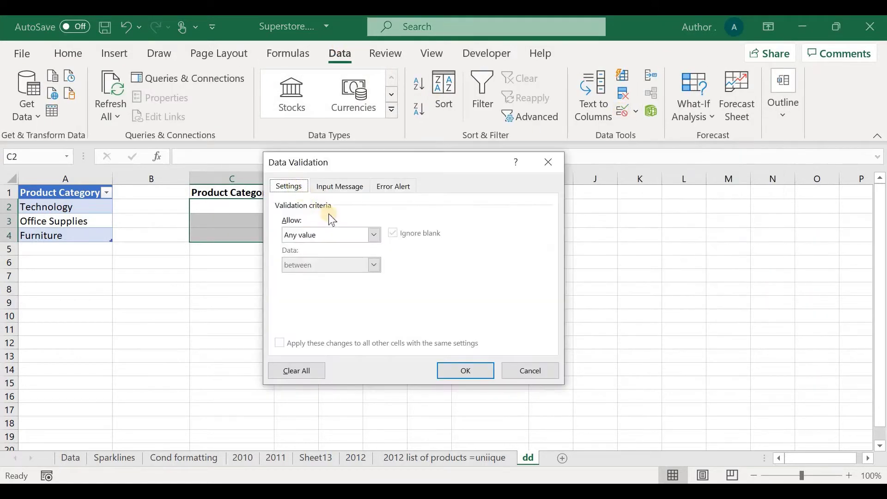
pyautogui.click(375, 236)
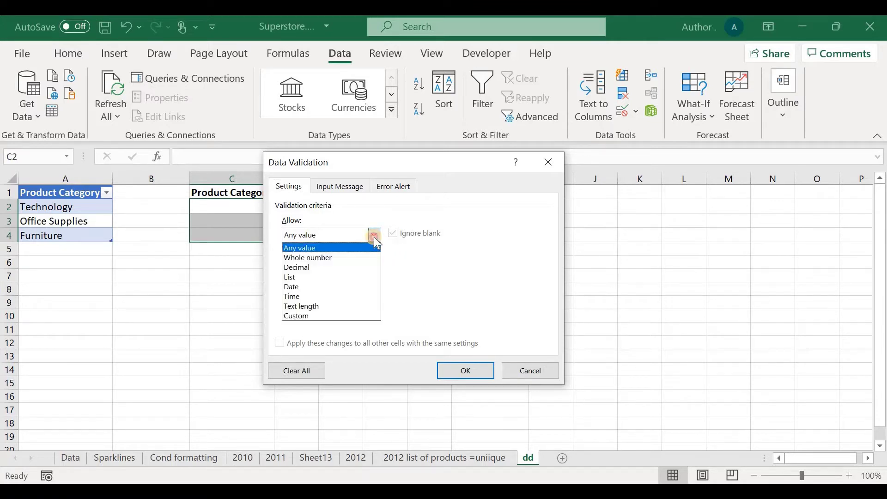
pyautogui.click(325, 278)
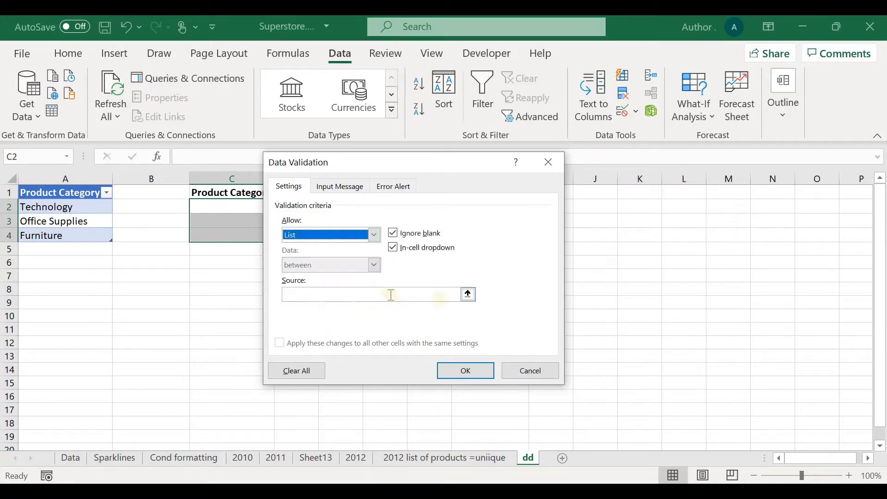
pyautogui.click(472, 294)
pyautogui.click(64, 206)
pyautogui.moveTo(68, 221); pyautogui.dragTo(126, 234)
pyautogui.click(556, 179)
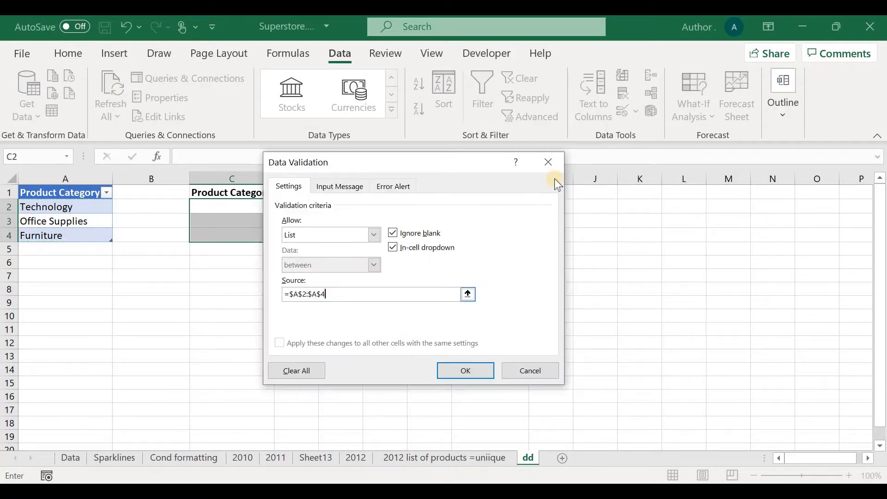
pyautogui.click(467, 370)
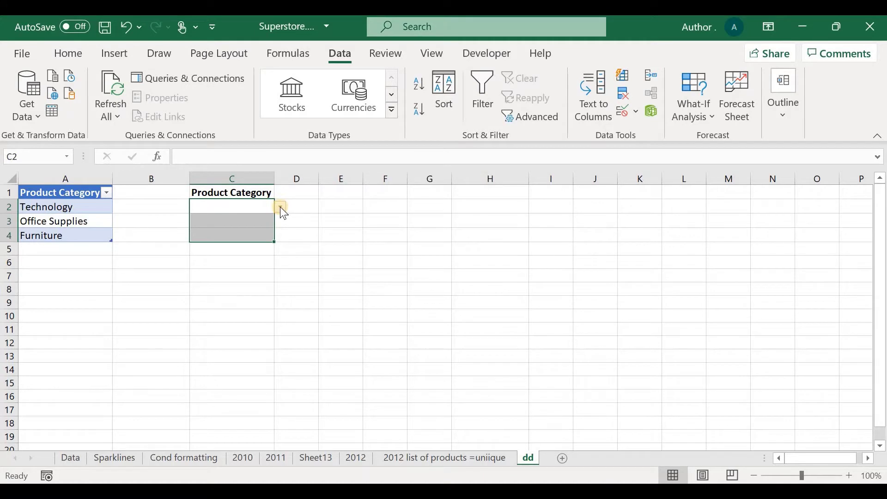
# - Open the C2 and C3 drop-downs to check their categories without choosing one
pyautogui.click(281, 208)
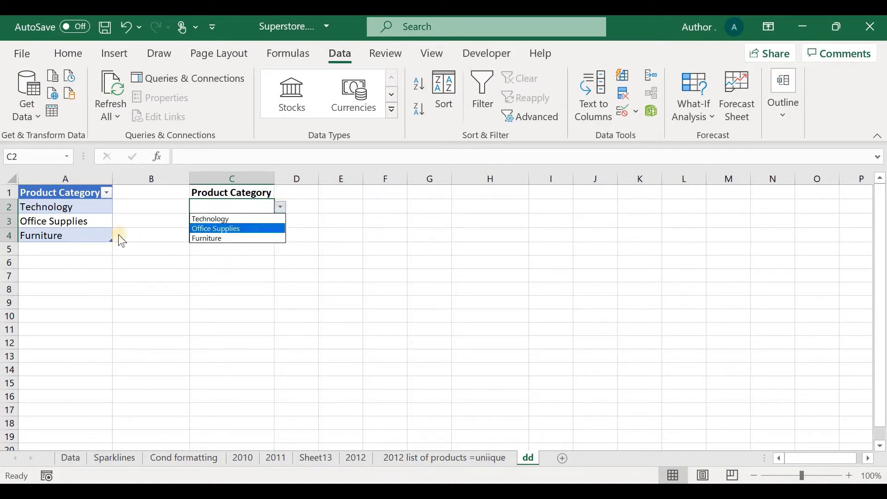
pyautogui.press('Escape')
pyautogui.press('Return')
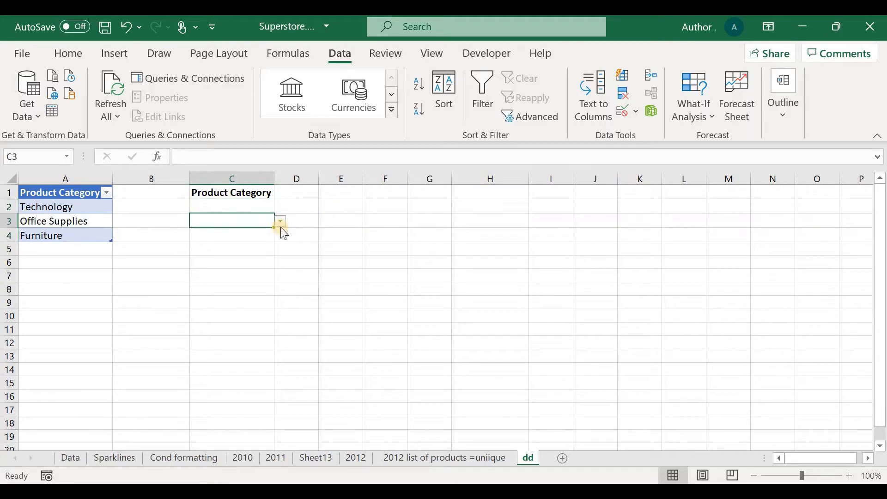
pyautogui.click(281, 223)
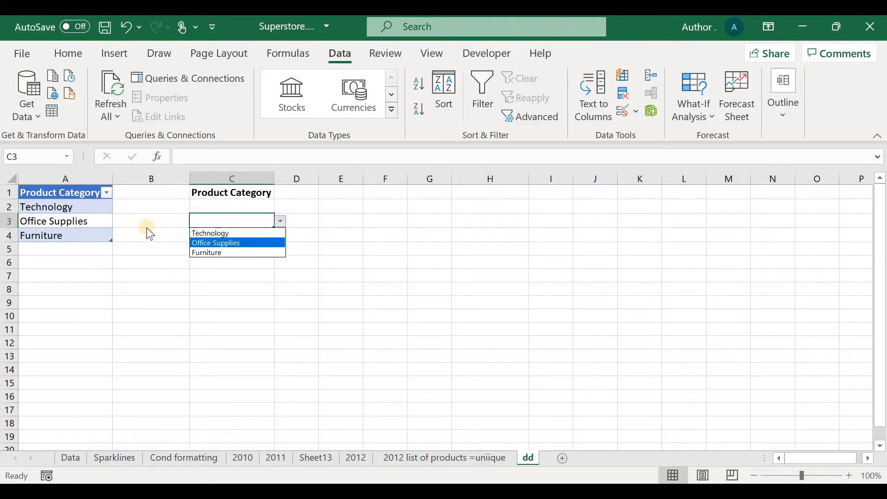
pyautogui.press('Down')
pyautogui.press('Escape')
# - Enter Electronics in A5 and confirm it now appears in C2's drop-down
pyautogui.click(153, 249)
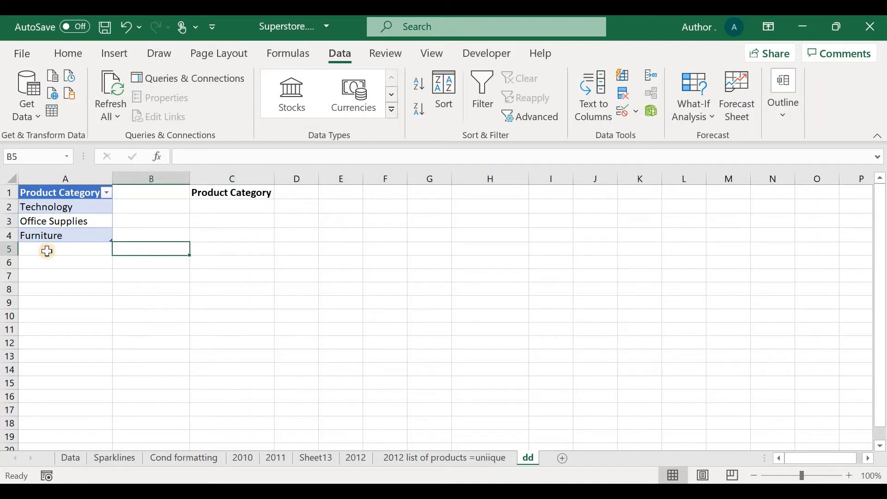
pyautogui.click(51, 251)
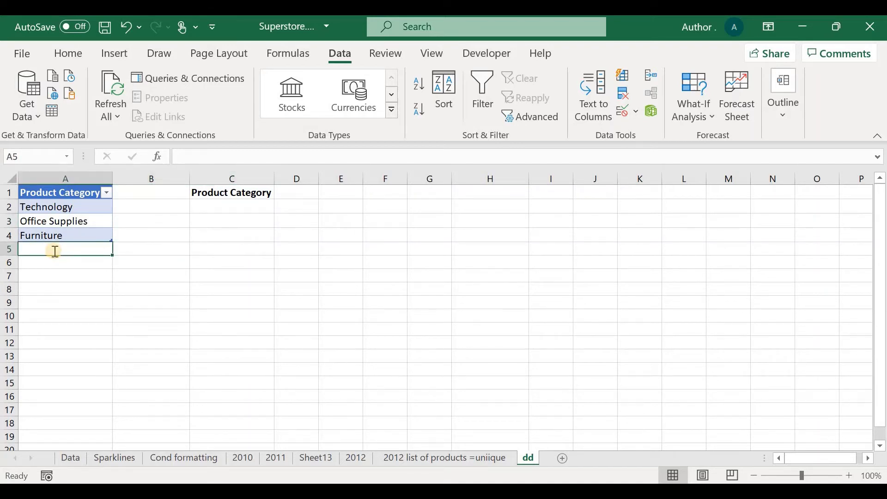
pyautogui.write('Electronics')
pyautogui.press('Tab')
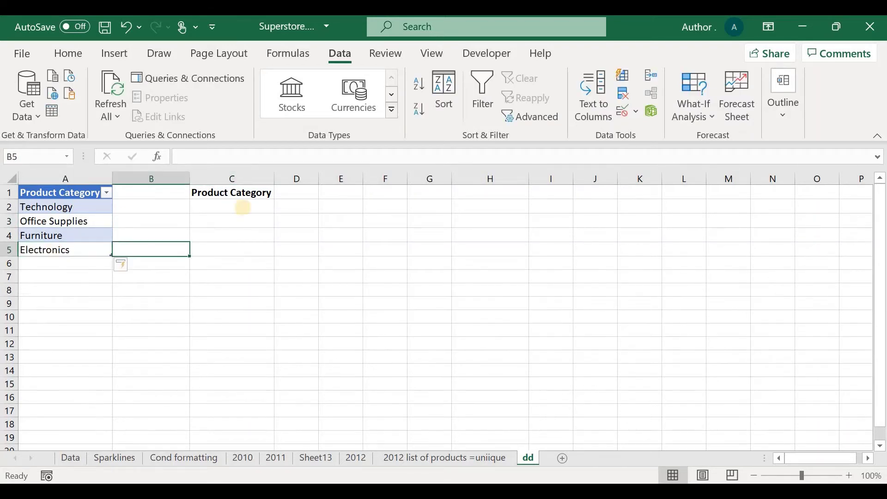
pyautogui.click(252, 208)
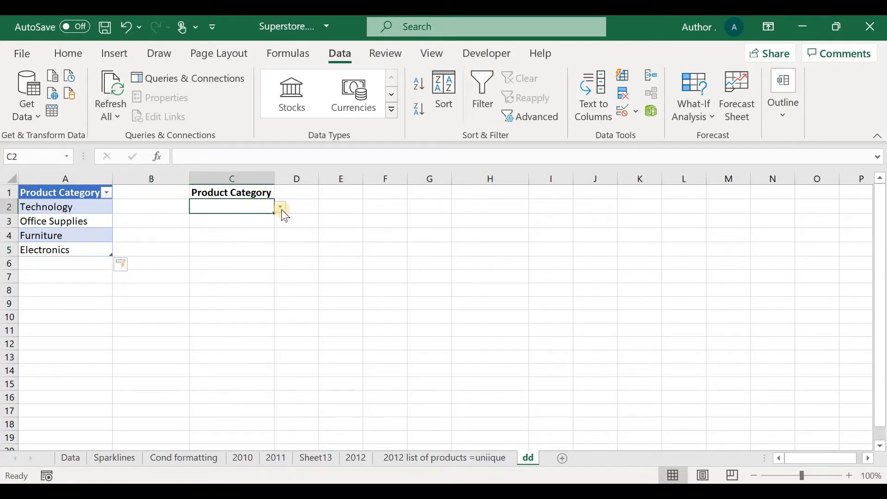
pyautogui.click(281, 209)
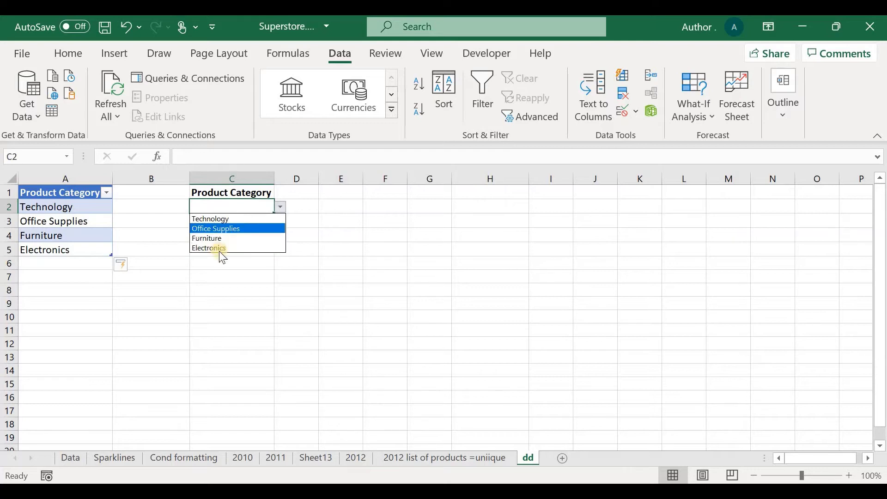
pyautogui.click(334, 221)
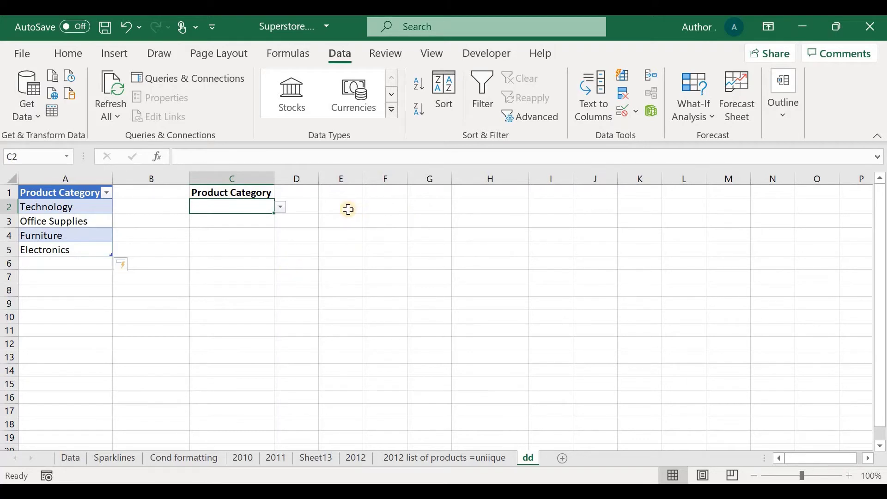
# - Enter =UNIQUE(Data!J1:J6373) in E1 of sheet dd to spill the distinct categories
pyautogui.click(369, 190)
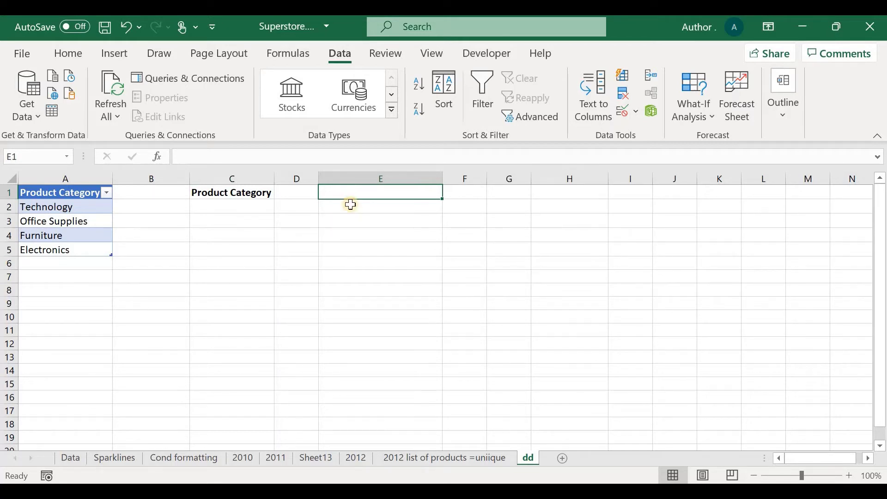
pyautogui.click(364, 194)
pyautogui.write('=unique(')
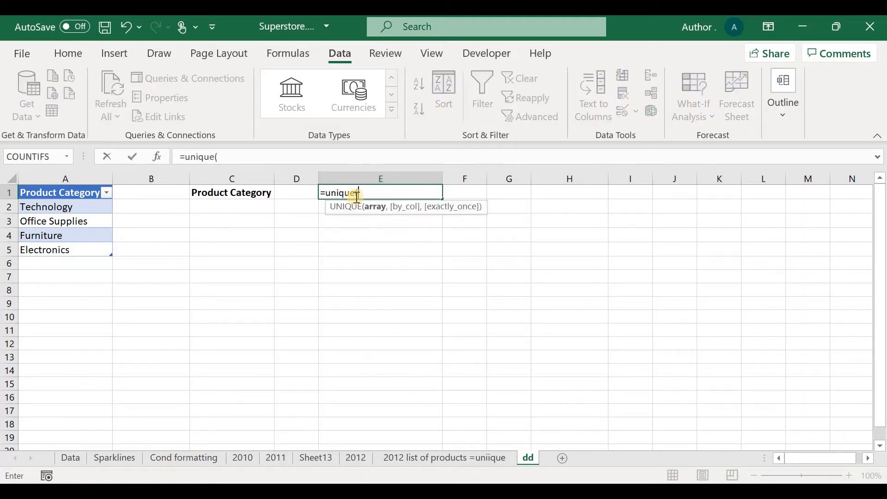
pyautogui.click(70, 458)
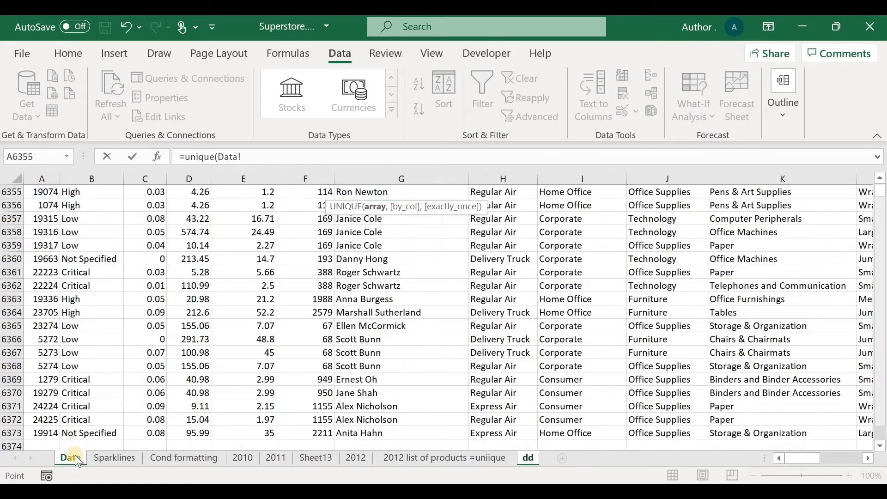
pyautogui.moveTo(880, 323); pyautogui.dragTo(879, 185)
pyautogui.click(664, 191)
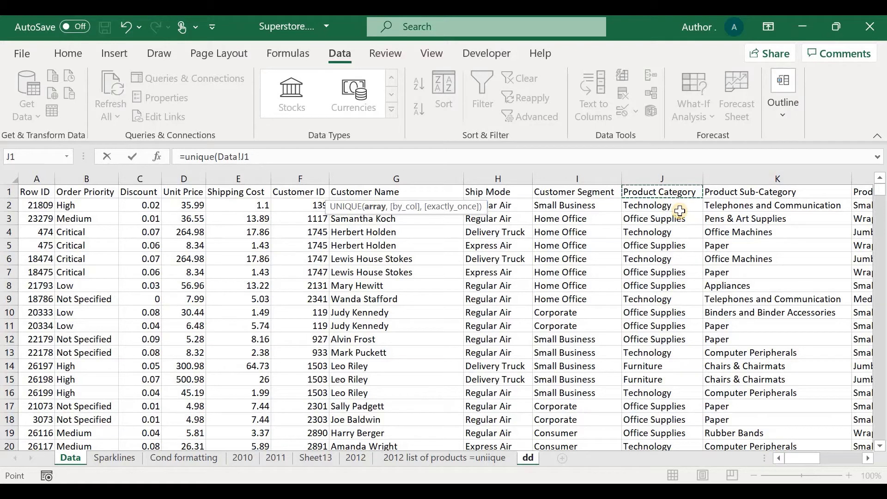
pyautogui.click(679, 211)
pyautogui.hotkey('ctrl', 'shift', 'Down')
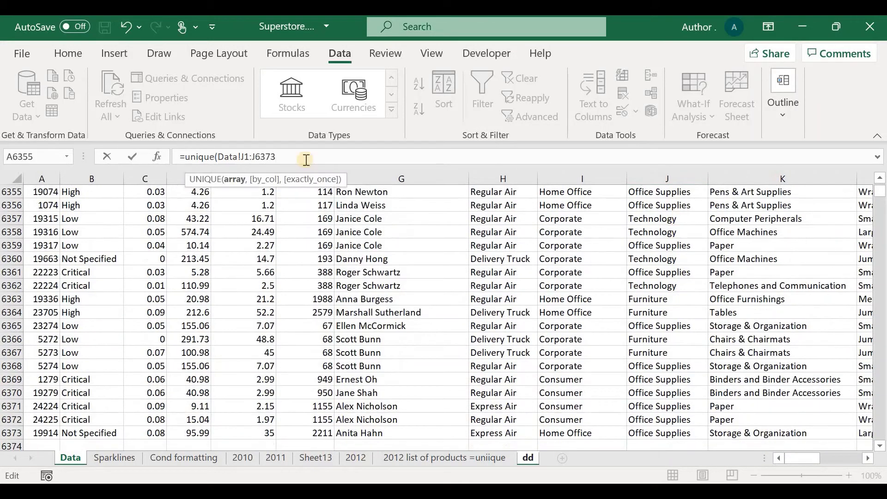
pyautogui.write(')')
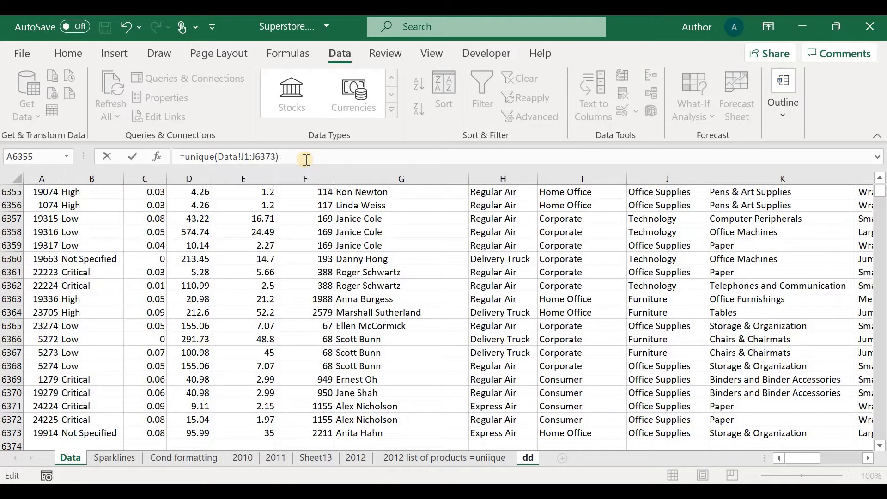
pyautogui.press('Return')
pyautogui.press('Up')
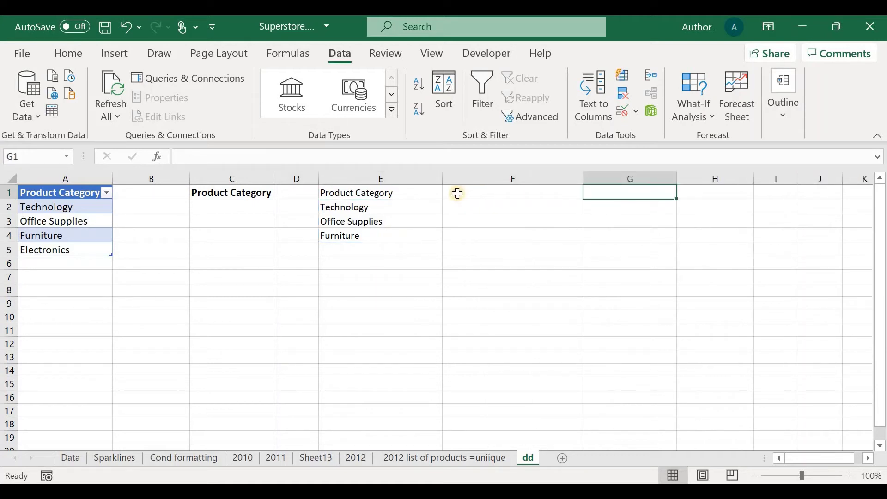
# - Give F1:F4 List data validation using the spill reference =$E$1# as source
pyautogui.click(508, 197)
pyautogui.moveTo(481, 189); pyautogui.dragTo(494, 234)
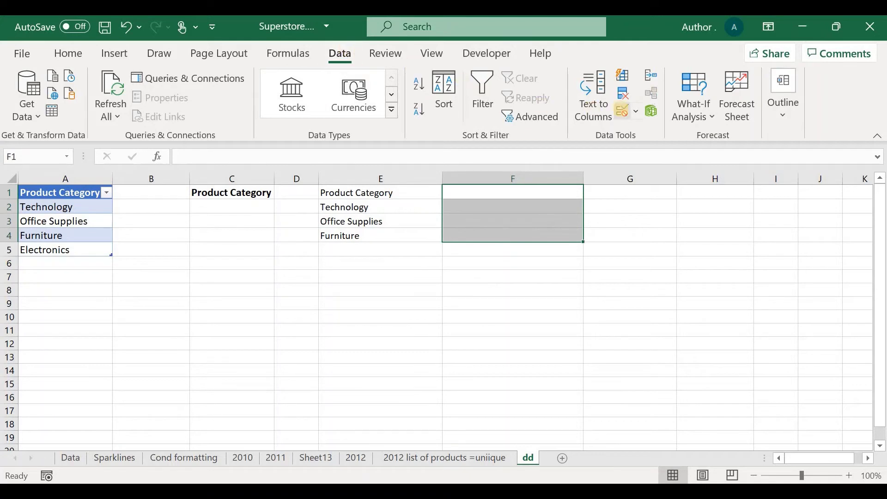
pyautogui.click(622, 112)
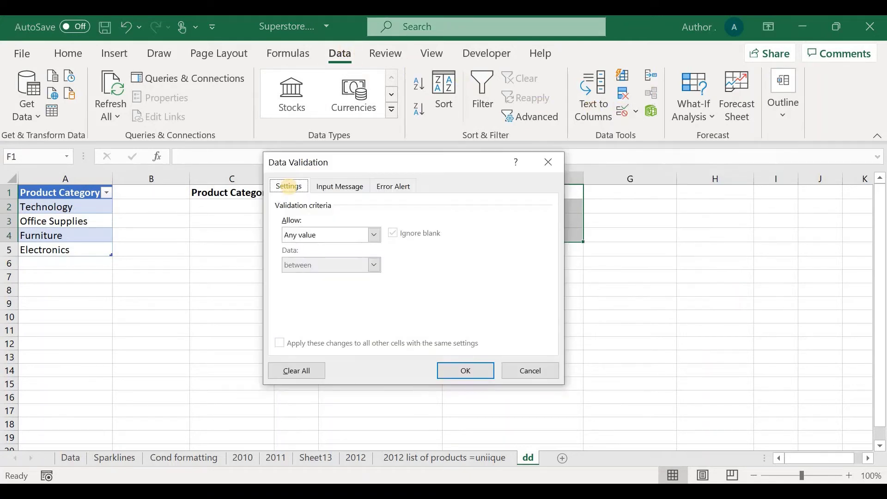
pyautogui.click(376, 238)
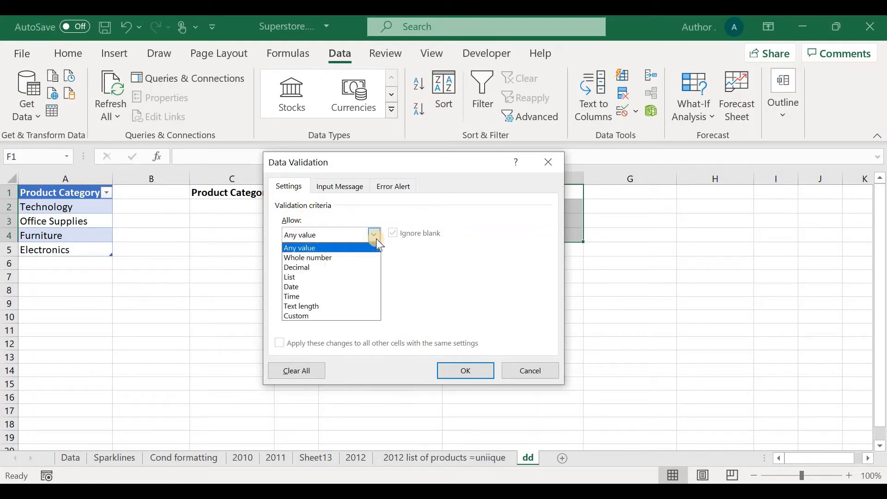
pyautogui.click(336, 276)
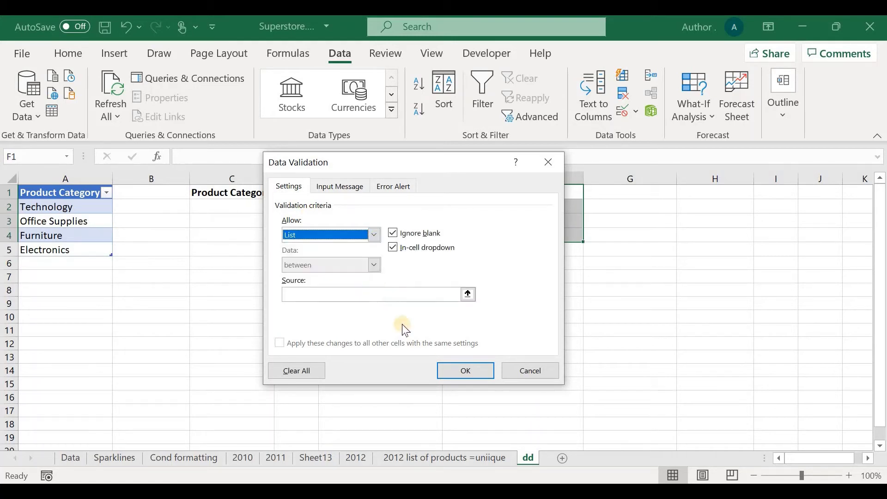
pyautogui.click(469, 295)
pyautogui.click(360, 193)
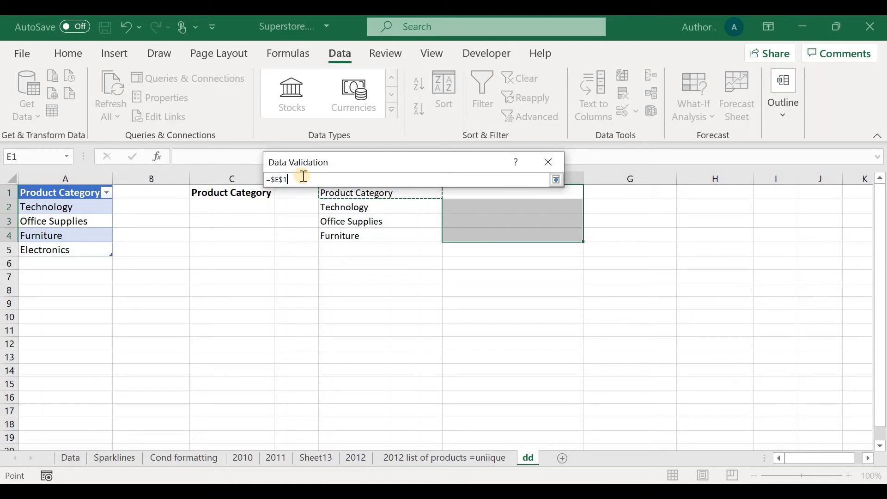
pyautogui.click(303, 176)
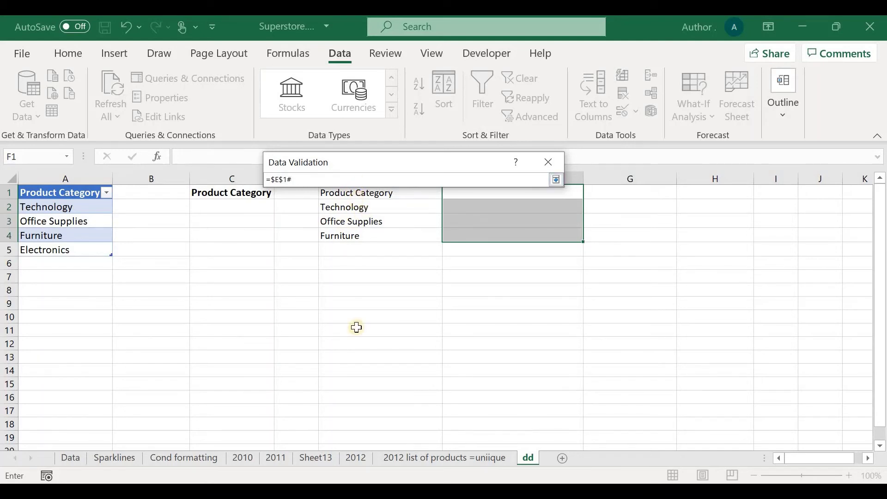
pyautogui.click(557, 180)
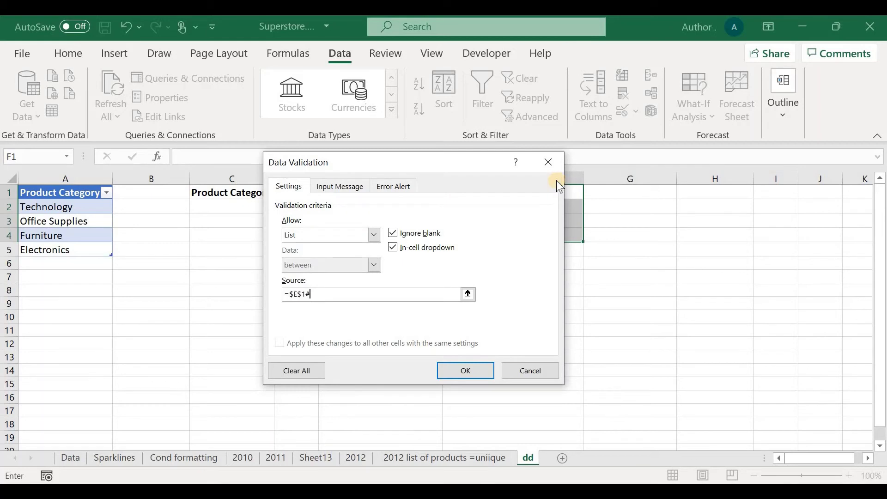
pyautogui.click(465, 370)
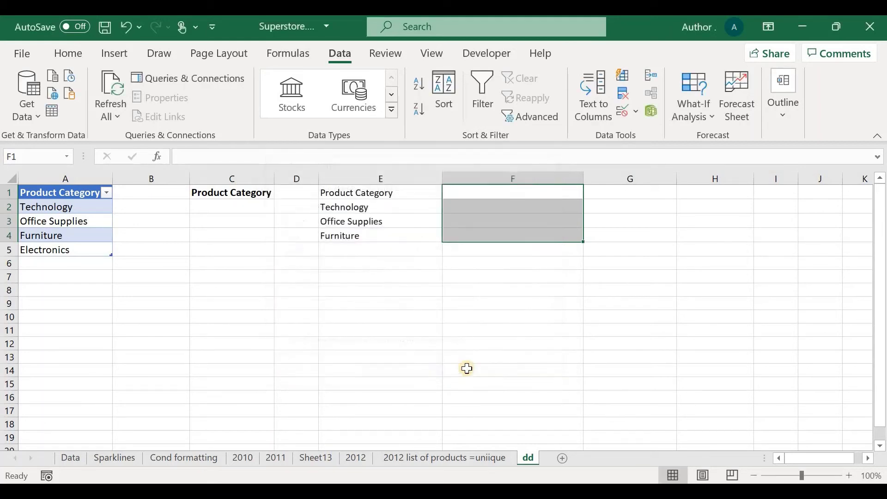
# - Pick Product Category, Technology, Technology and Furniture into F1:F4 from their drop-downs
pyautogui.click(540, 192)
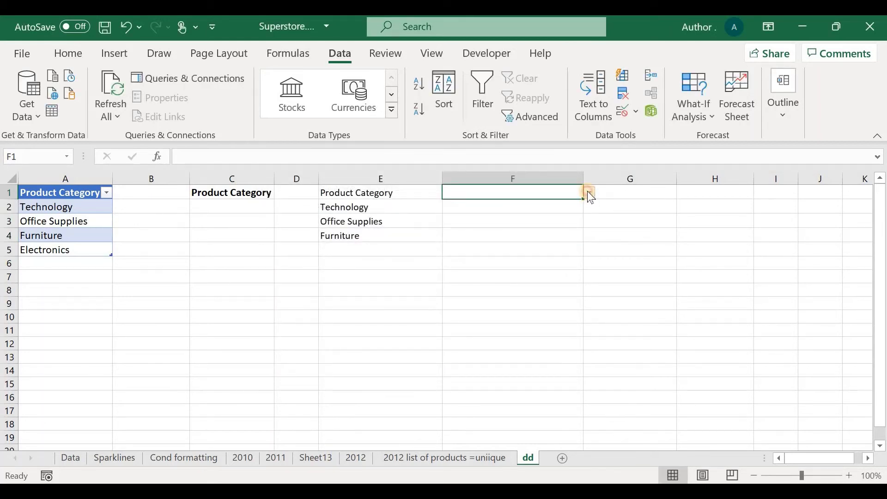
pyautogui.click(589, 192)
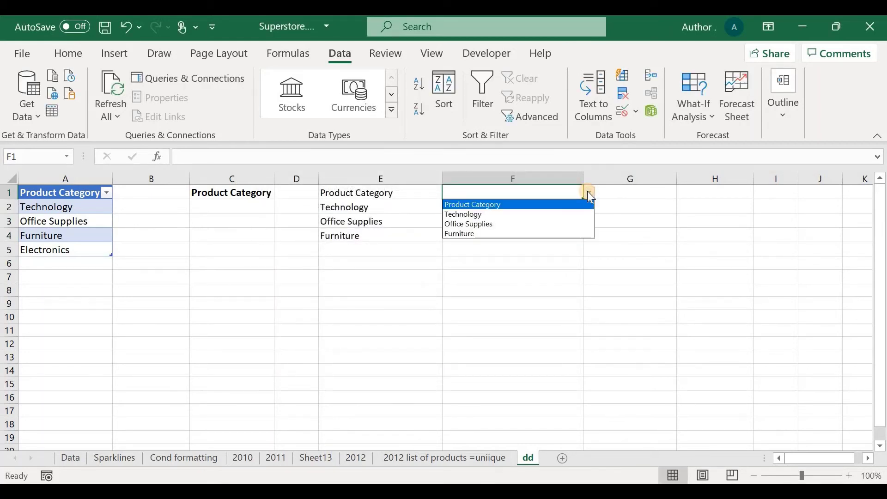
pyautogui.click(499, 205)
pyautogui.click(546, 211)
pyautogui.hotkey('alt', 'Down')
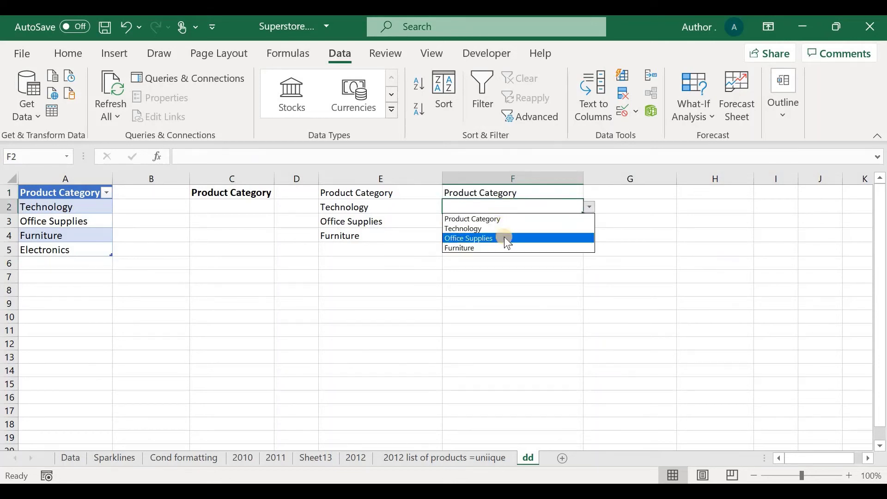
pyautogui.click(559, 229)
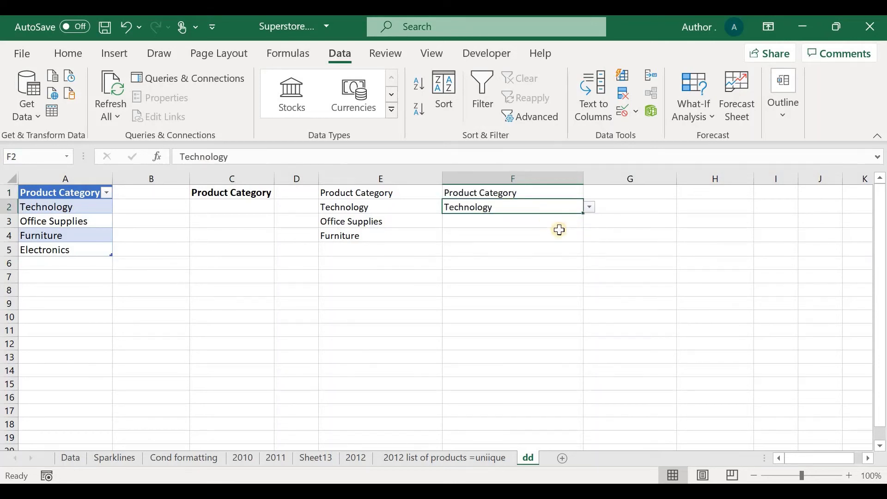
pyautogui.click(573, 222)
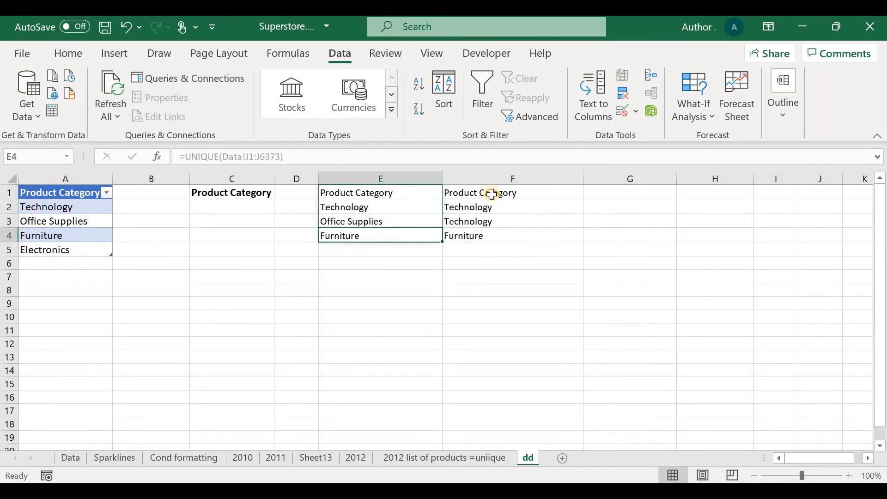
pyautogui.click(531, 192)
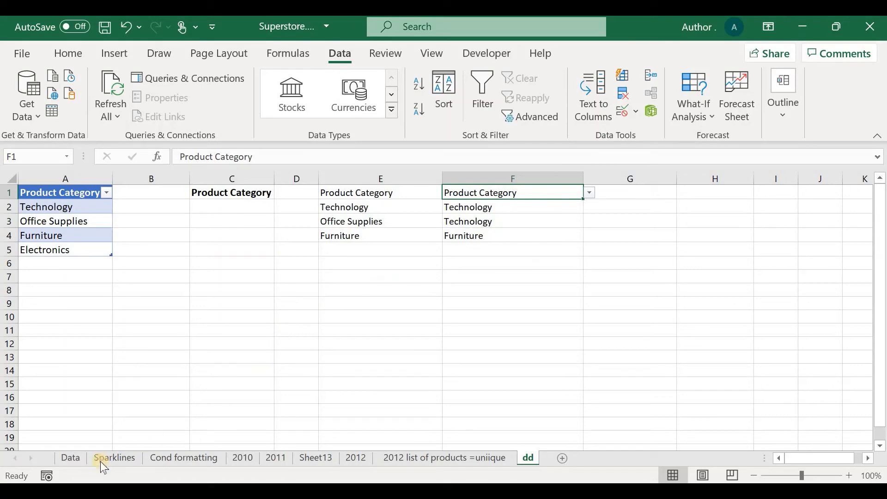
# - On the Data sheet, overwrite the category in J6373 with Electronics
pyautogui.click(71, 459)
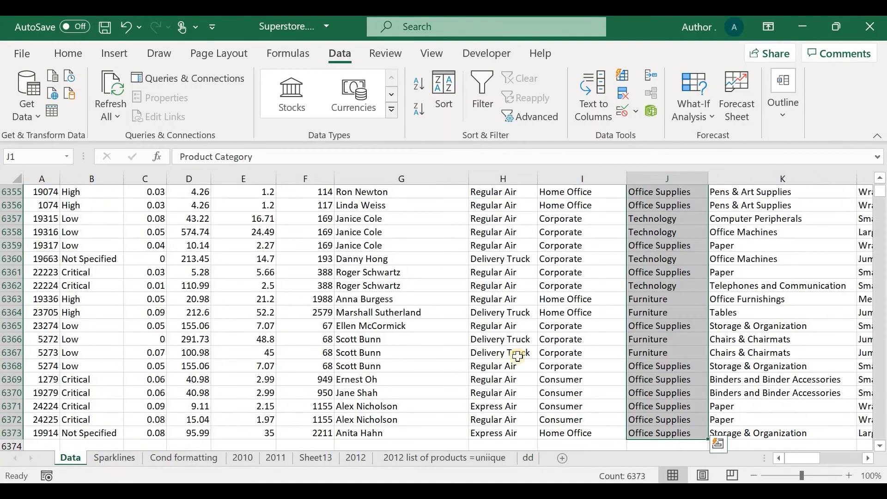
pyautogui.scroll(-1, 518, 356)
pyautogui.click(631, 391)
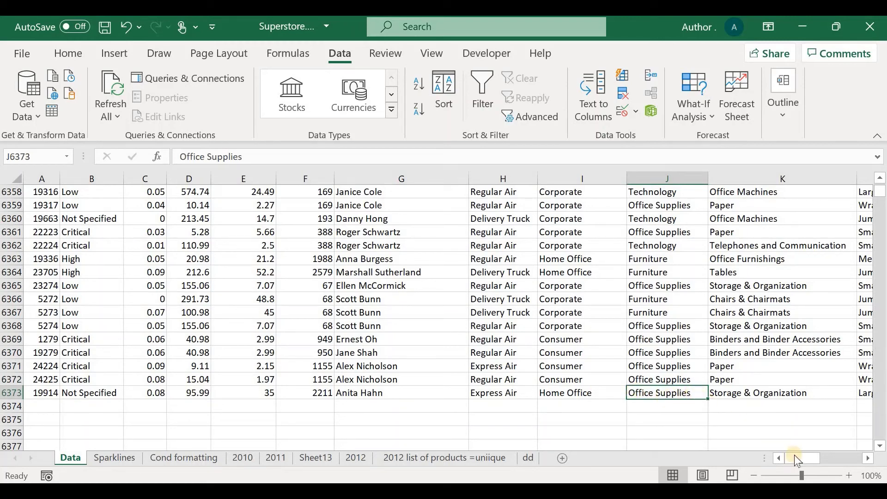
pyautogui.write('Electronics')
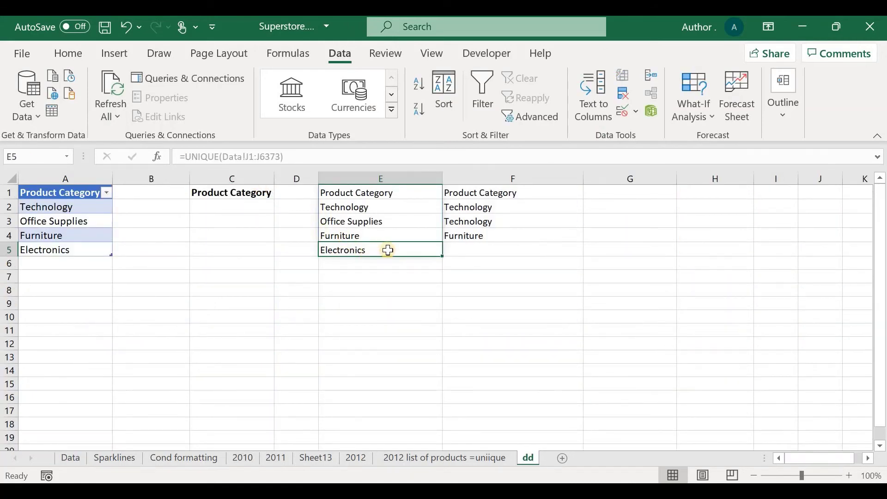
# - Open F4's drop-down on dd to confirm Electronics is listed, leaving Furniture
pyautogui.click(476, 235)
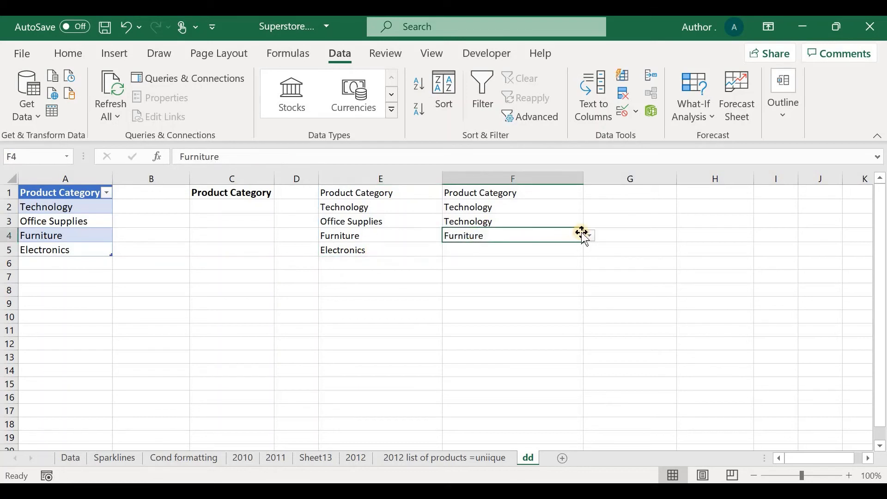
pyautogui.click(589, 236)
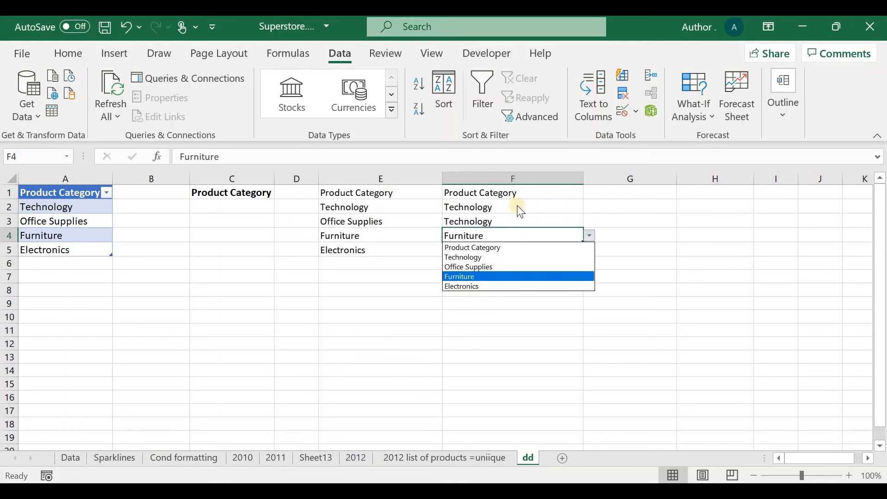
pyautogui.press('Return')
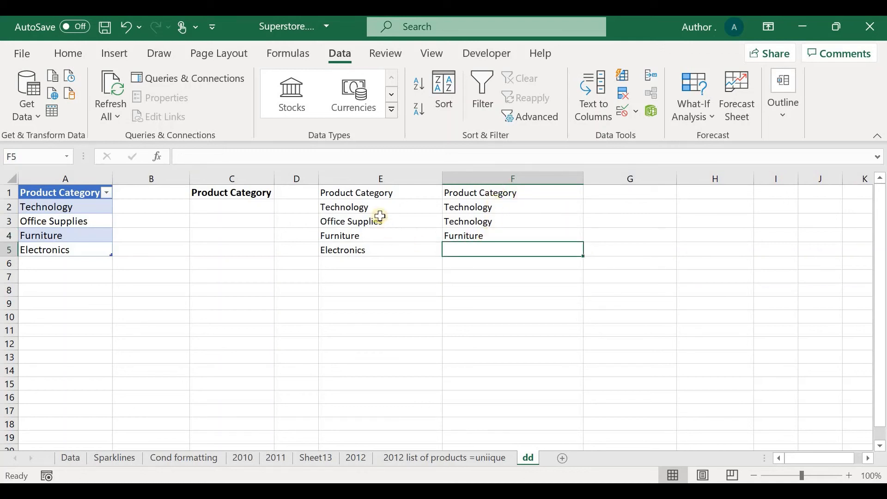
pyautogui.click(356, 195)
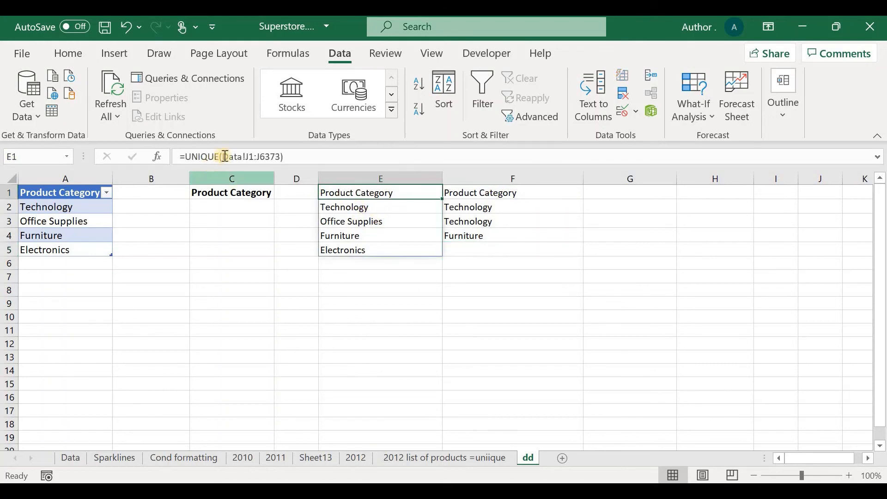